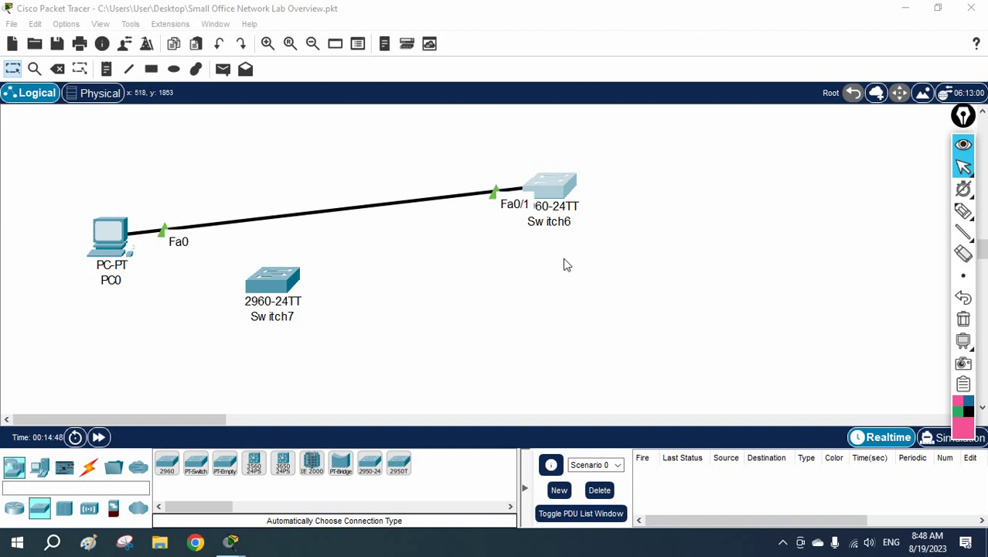
Open Switch6's CLI and widen and position the console so the topology stays visible
click(547, 187)
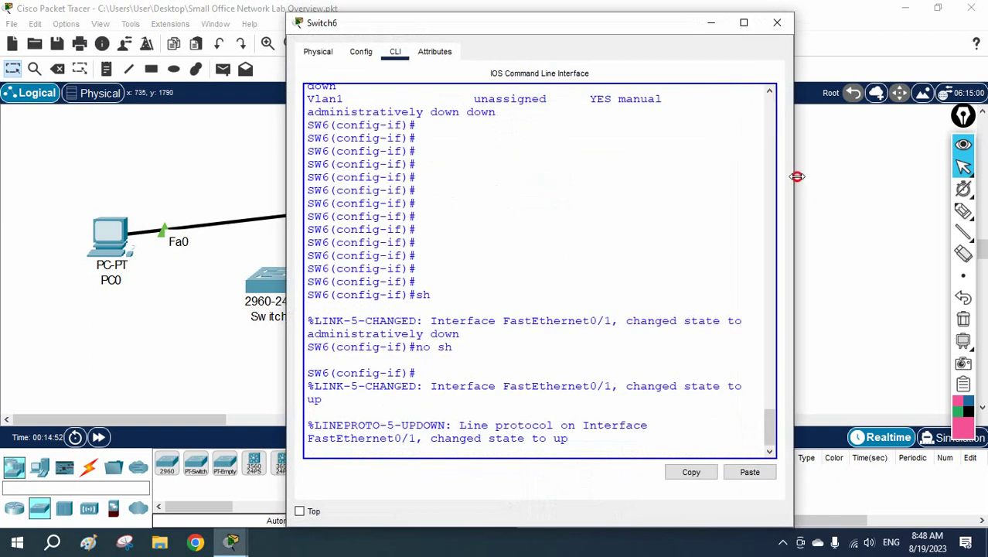
drag(794, 175, 961, 226)
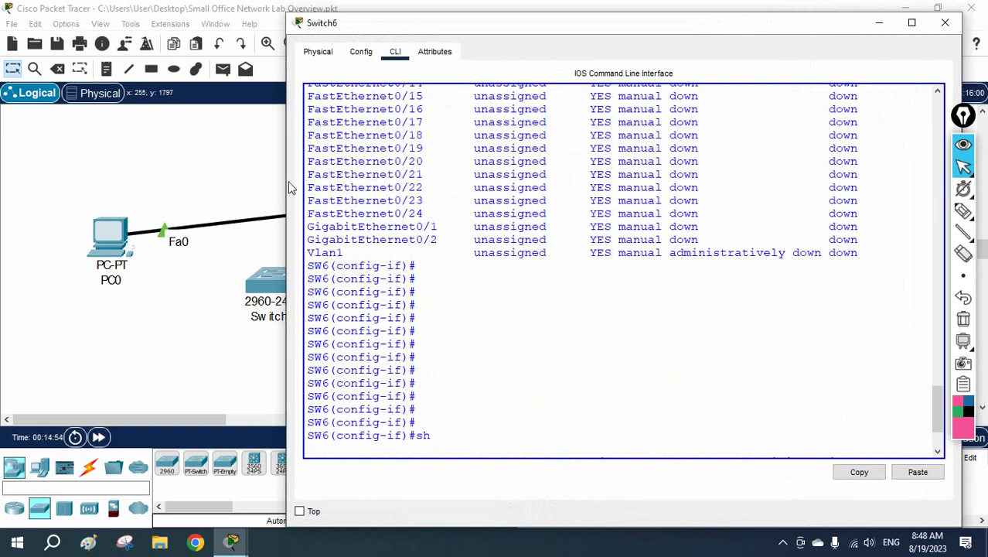
drag(285, 175, 245, 170)
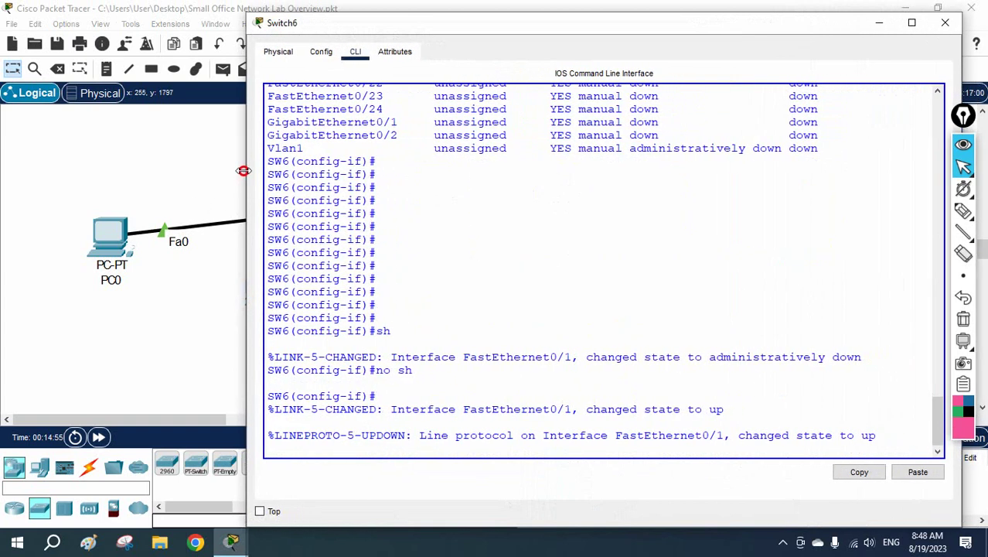
drag(571, 27, 609, 273)
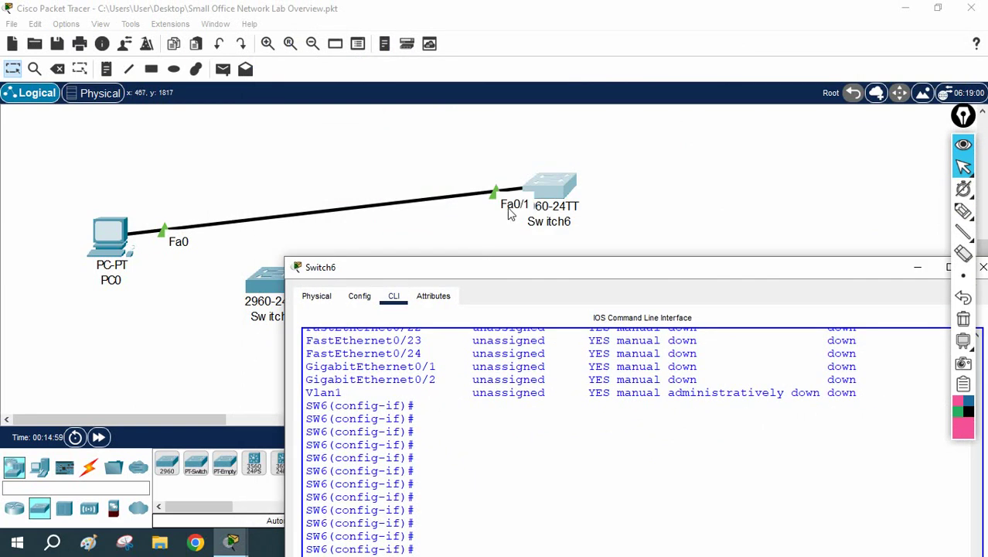
drag(509, 266, 534, 97)
click(633, 288)
Run 'do sh run' on Switch6 and page through the running configuration
key(Return)
key(Return)
key(Return)
key(Return)
key(Return)
key(Return)
key(Return)
key(Return)
key(Return)
key(Return)
key(Return)
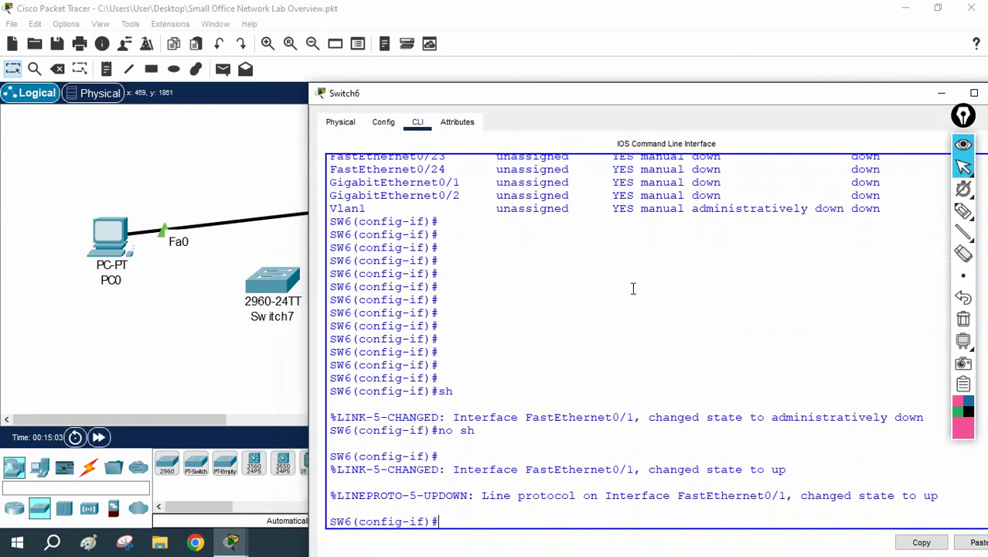
text(do)
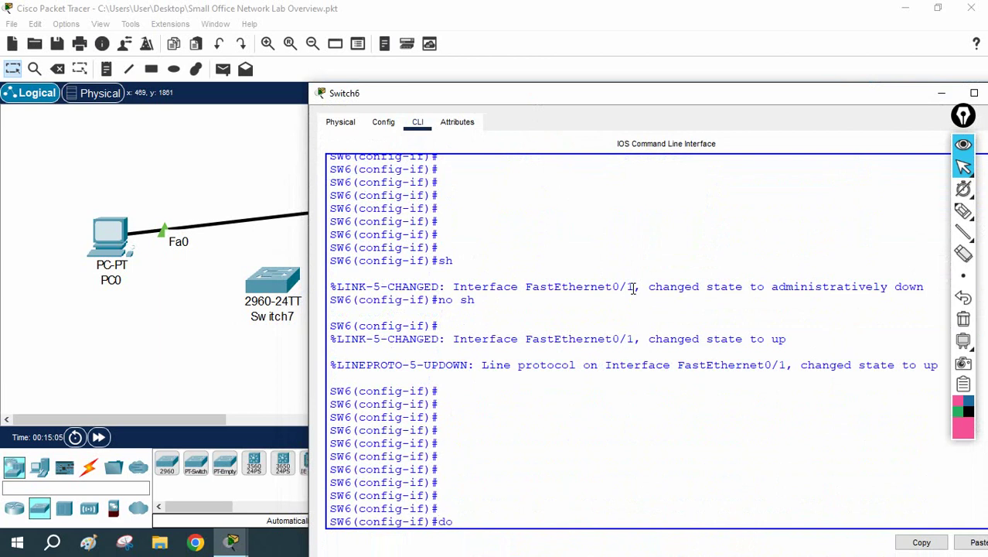
text( sh run)
key(Return)
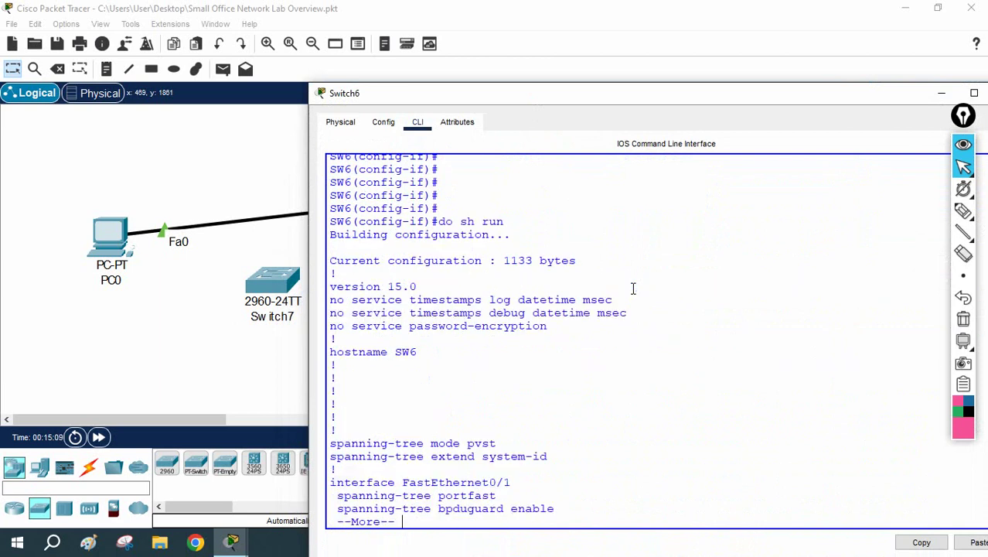
key(Return)
key(Return)
key(Return)
key(Return)
key(Return)
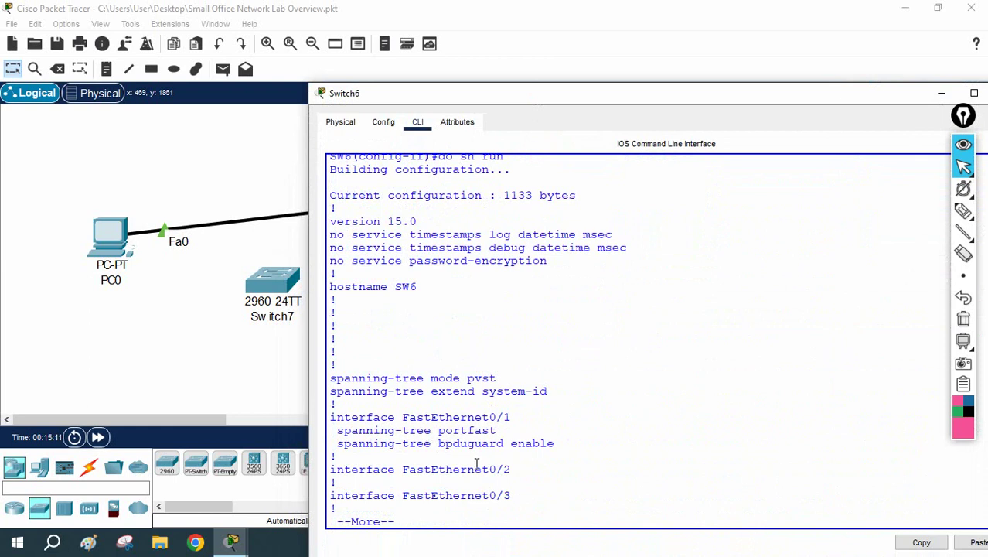
Highlight the spanning-tree portfast and bpduguard enable lines under FastEthernet0/1
drag(329, 417, 441, 454)
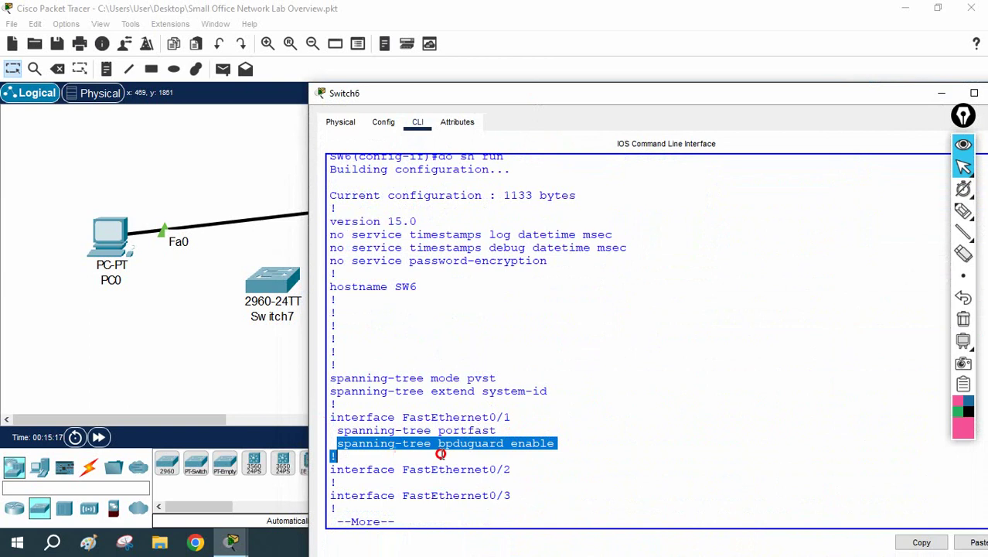
click(556, 437)
triple_click(571, 442)
click(571, 442)
double_click(569, 442)
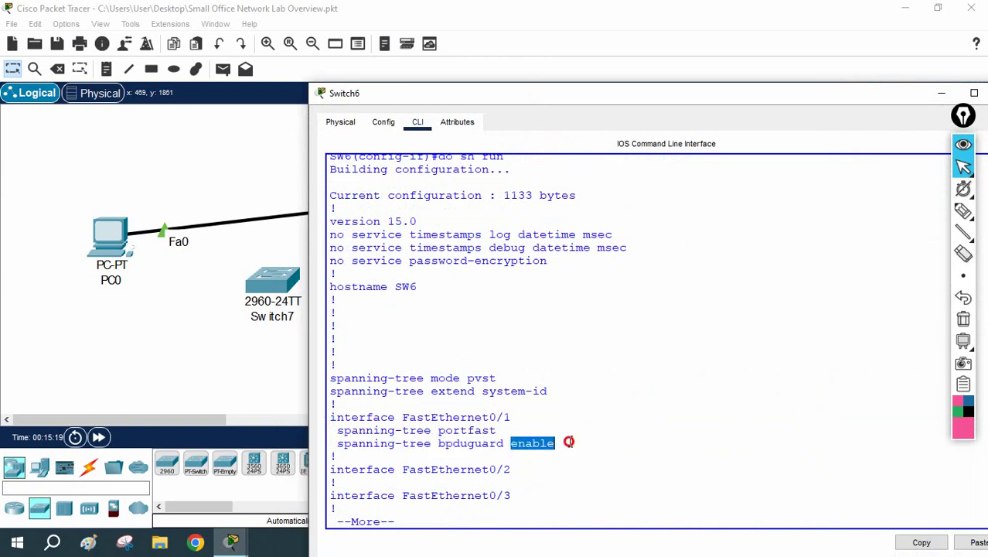
drag(569, 443, 338, 431)
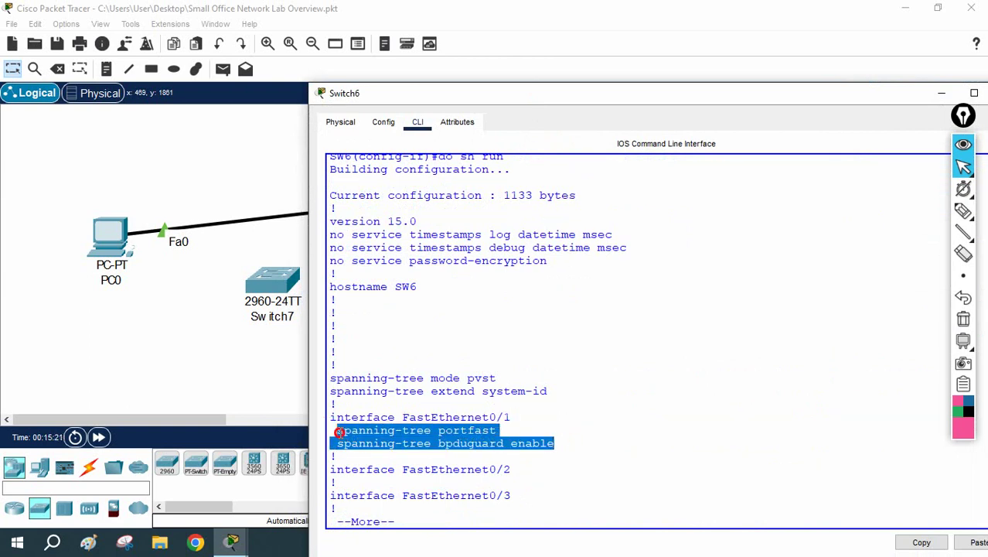
Leave the pager, enter interface f0/1, and apply 'no spanning-tree portfast'
key(ctrl+c)
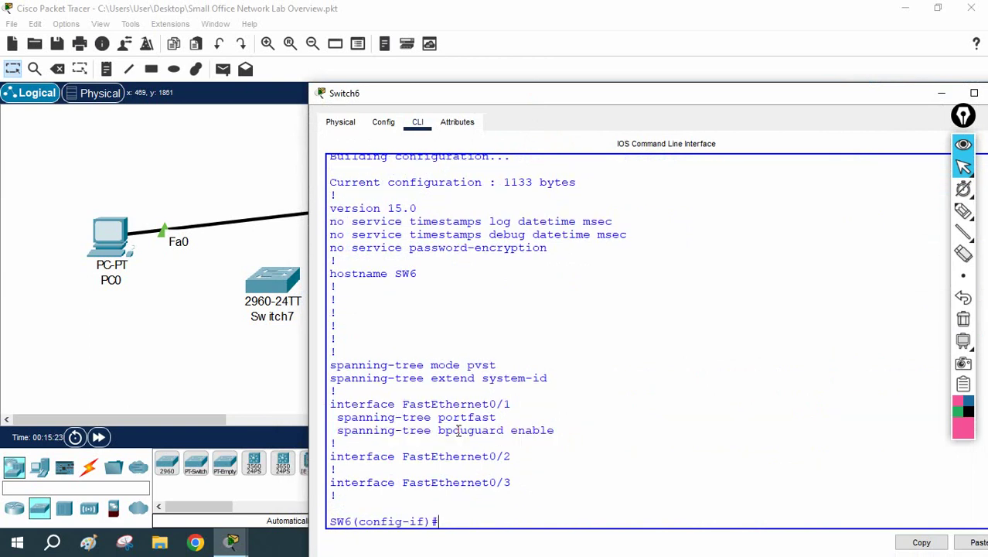
text(int f0/1)
key(Return)
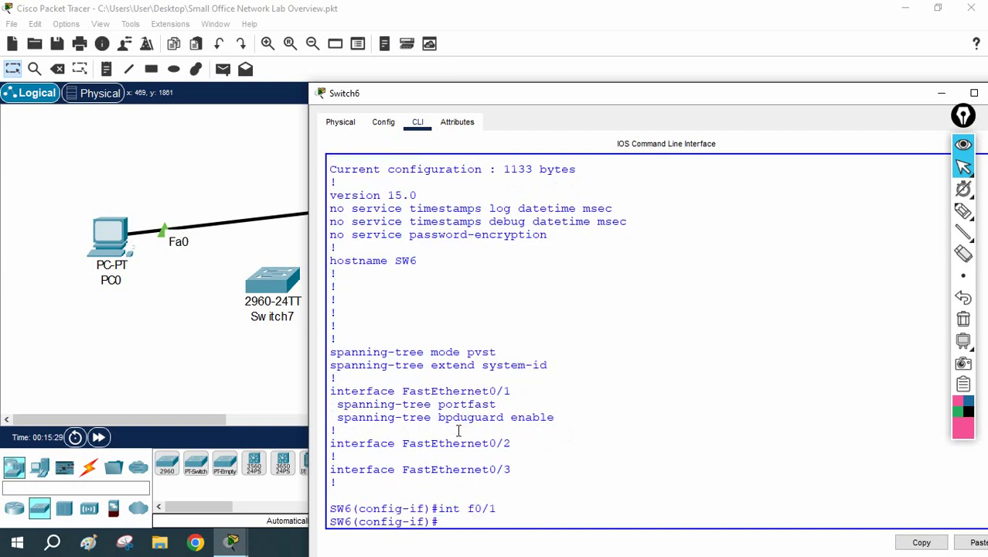
text(no sp)
key(Tab)
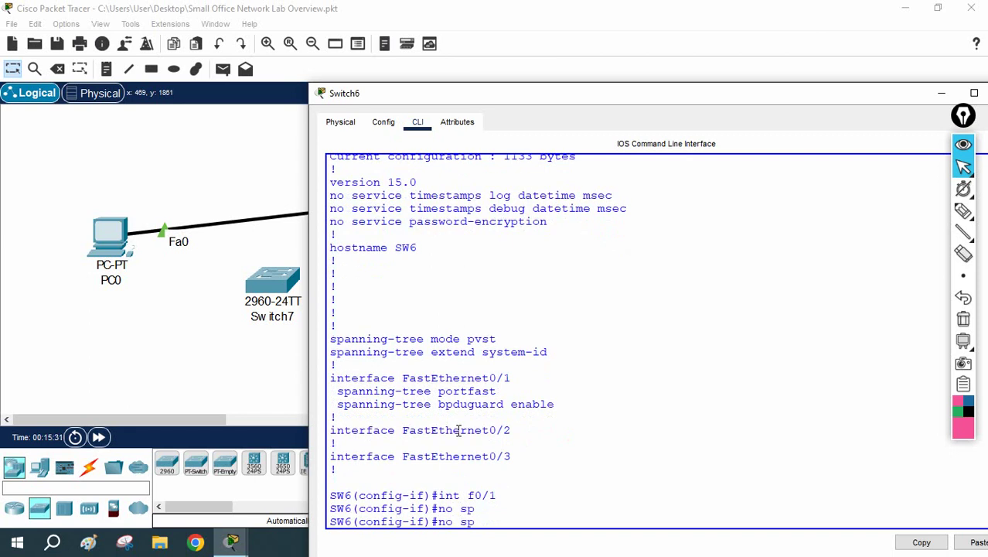
text(anning-tr)
key(Tab)
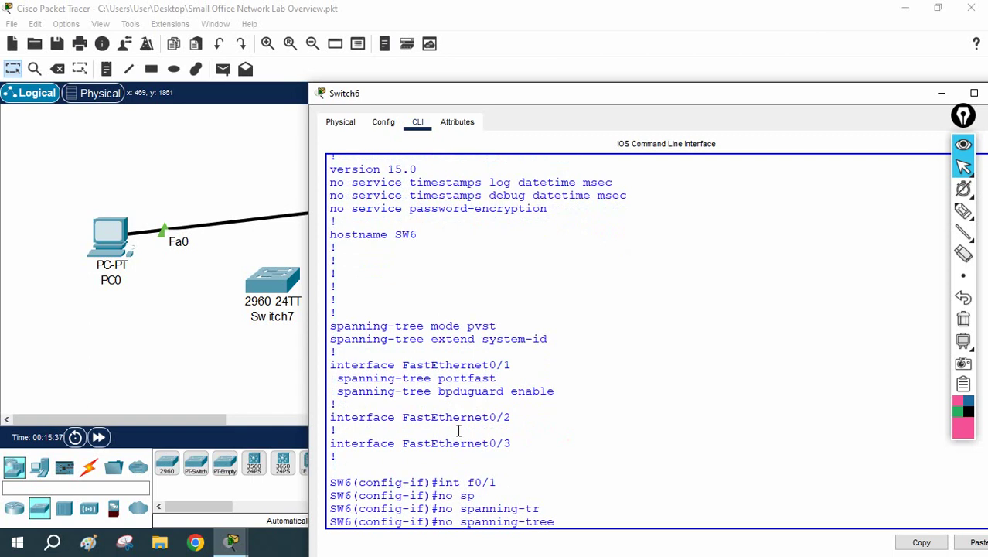
text(por)
key(Tab)
key(Return)
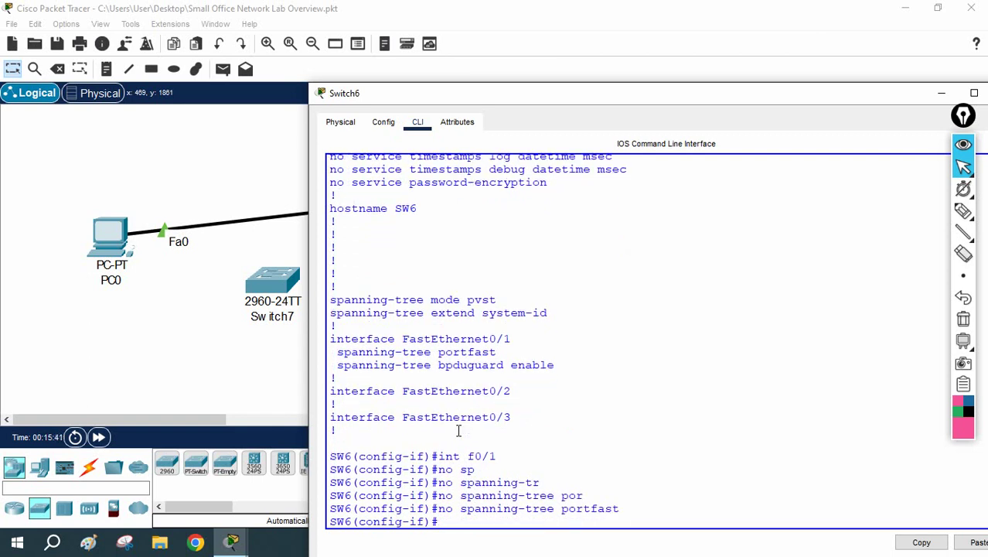
Apply 'no spanning-tree bpduguard enable' using the copied config line, then enter 'do sh run'
drag(496, 352, 558, 360)
click(330, 354)
right_click(558, 362)
click(592, 374)
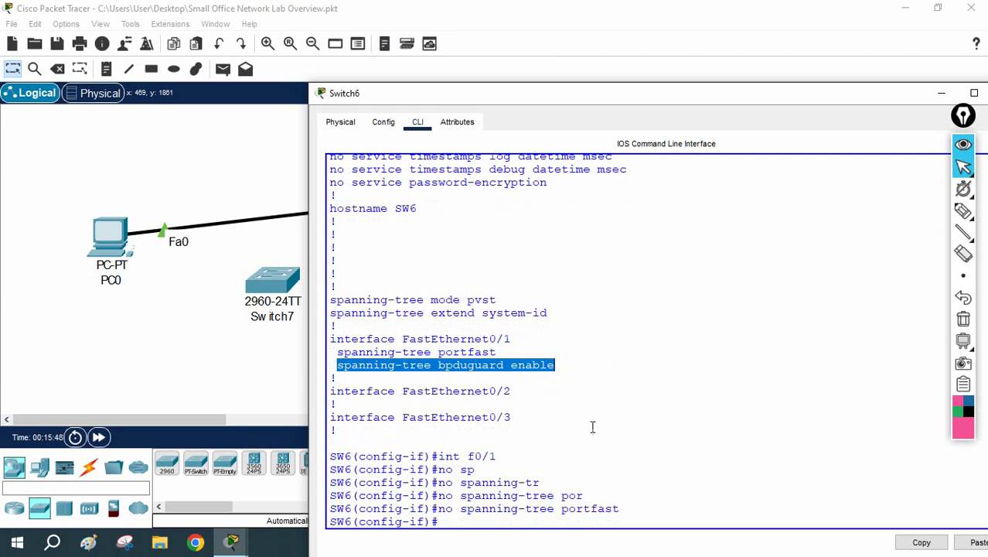
click(574, 474)
text(n)
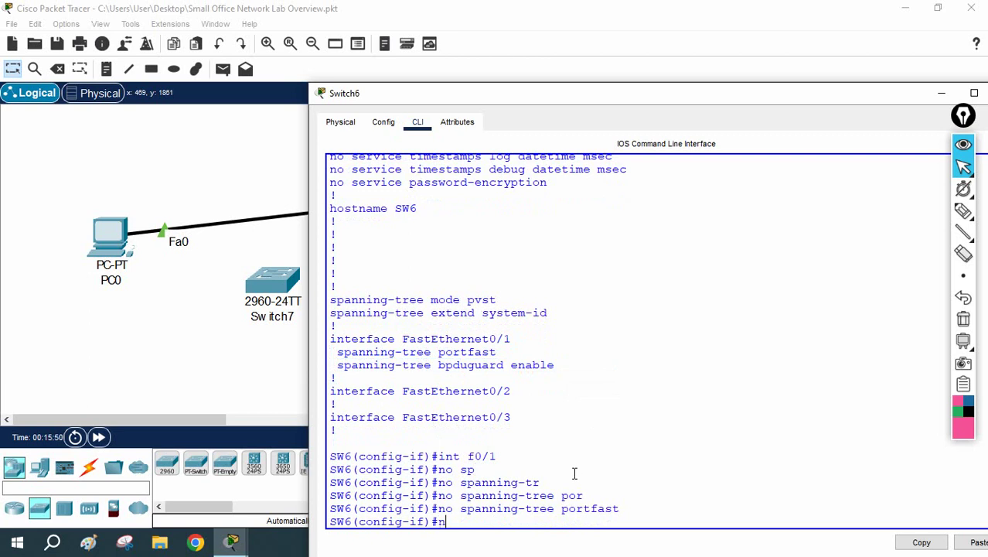
text(o)
right_click(734, 433)
click(766, 456)
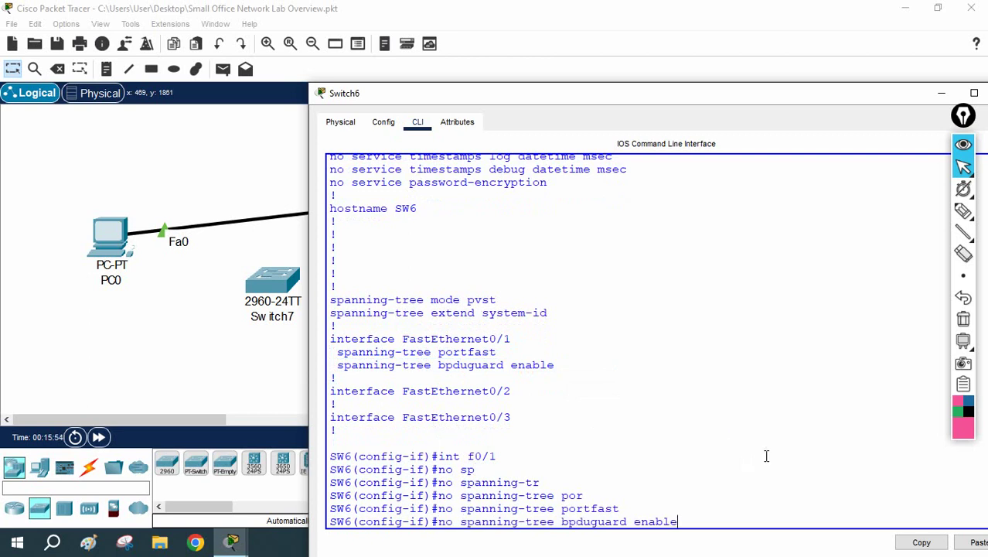
key(Return)
key(Return)
key(Return)
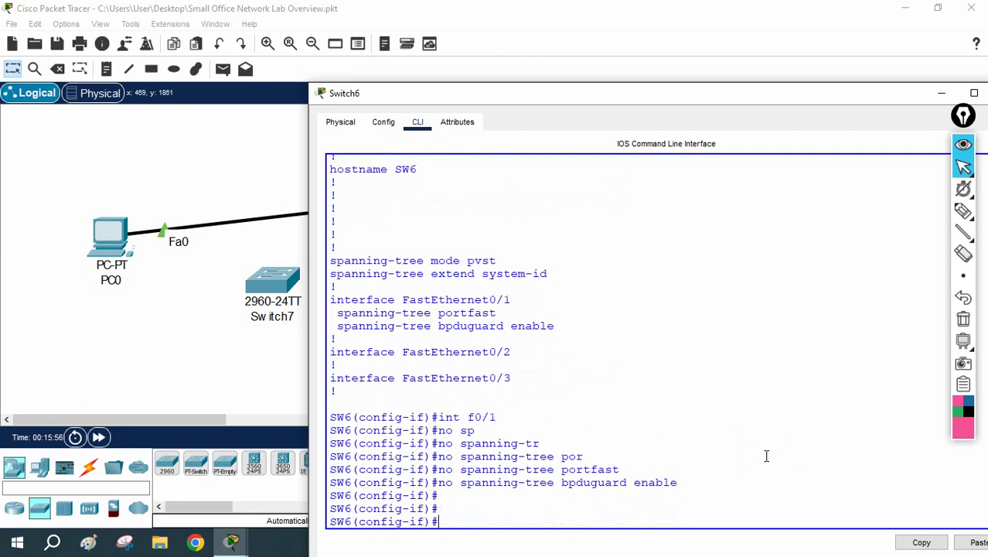
text(do sh run)
Show the running config and compare the bare Fa0/1 entry with the earlier one
key(Return)
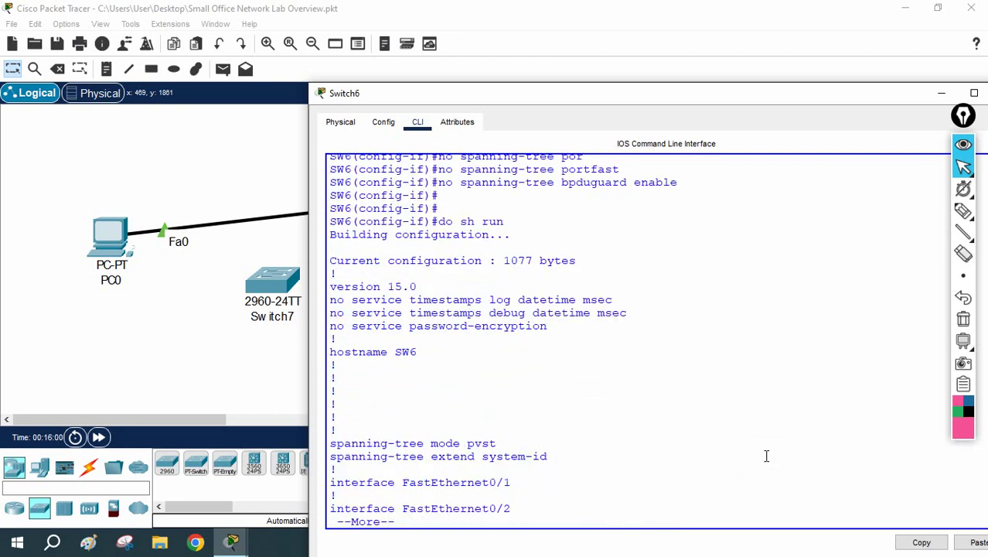
key(Return)
key(Return)
key(Return)
key(Return)
key(Return)
key(Return)
key(Return)
key(Return)
key(Return)
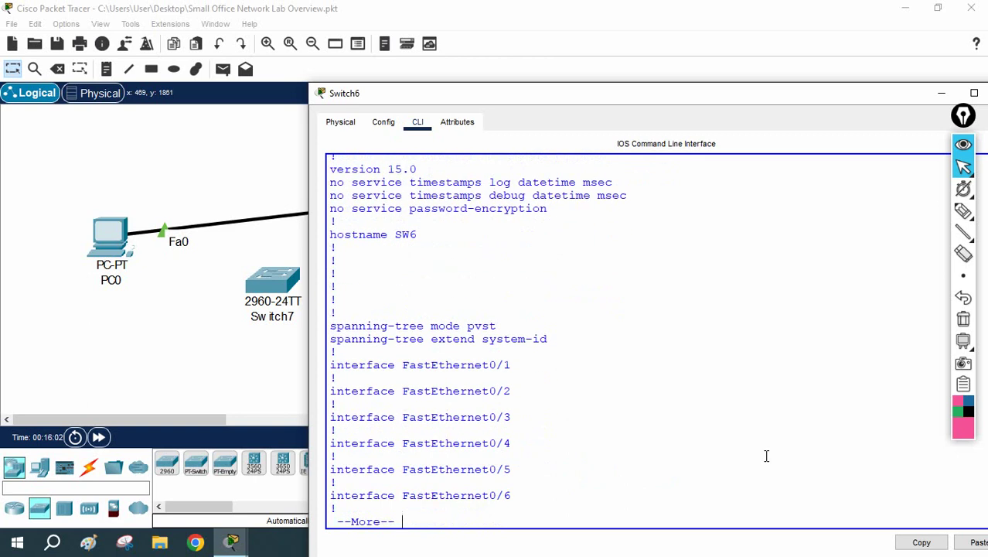
drag(520, 367, 331, 364)
click(451, 379)
drag(450, 379, 330, 368)
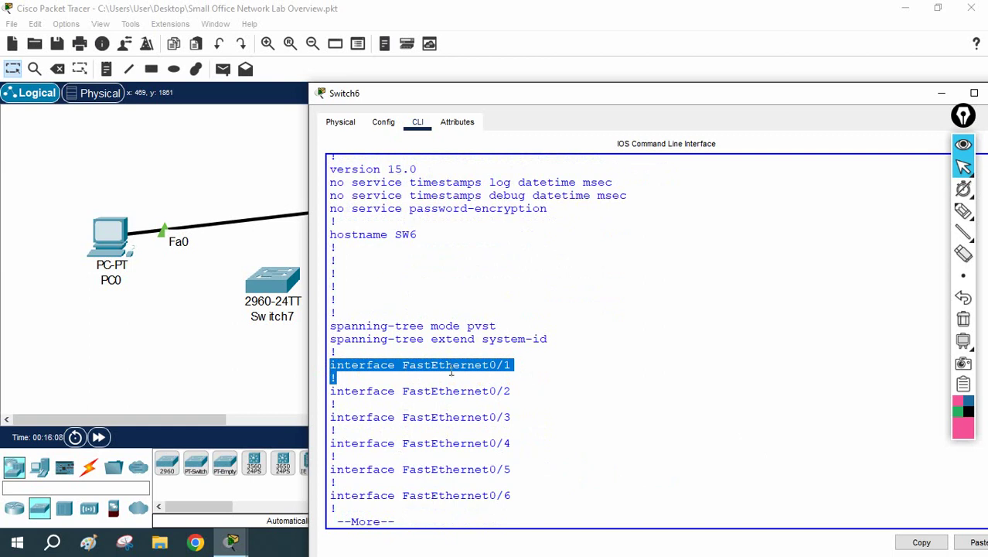
scroll(451, 373, up, 12)
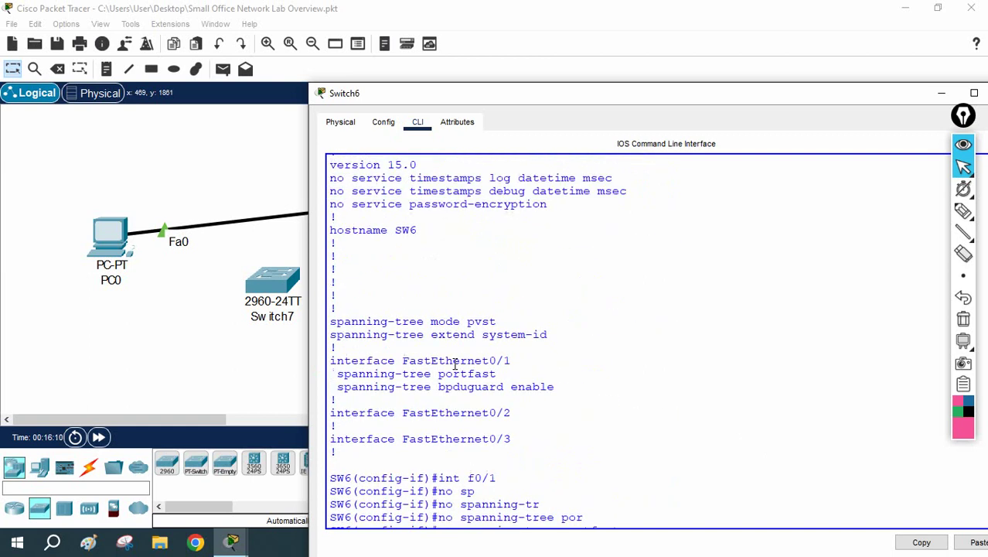
drag(562, 395, 326, 361)
scroll(453, 401, down, 10)
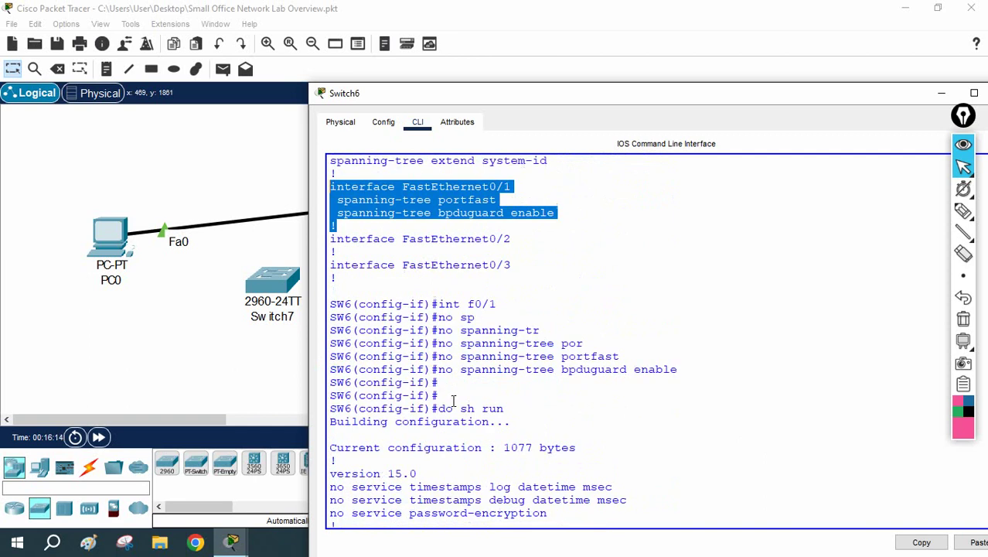
scroll(454, 401, down, 3)
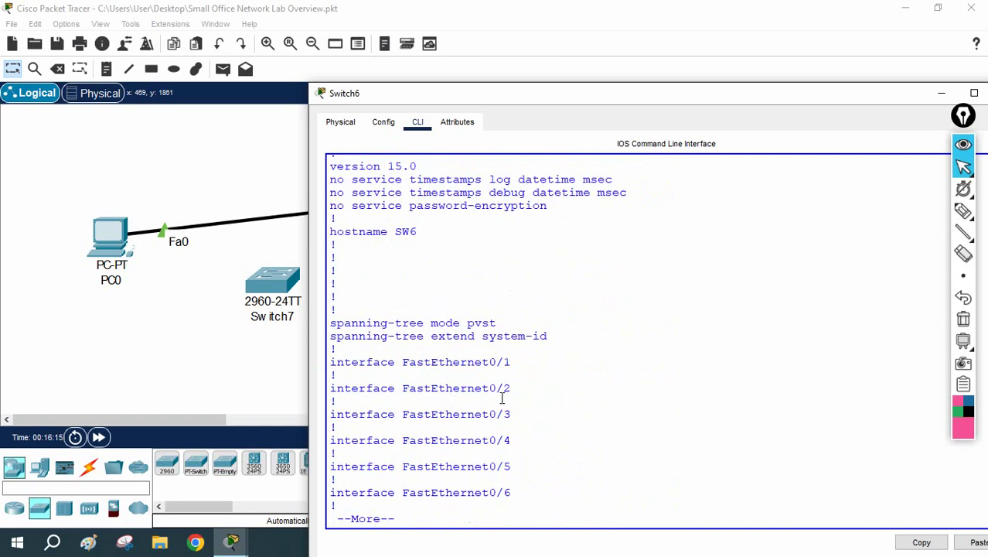
drag(512, 360, 355, 352)
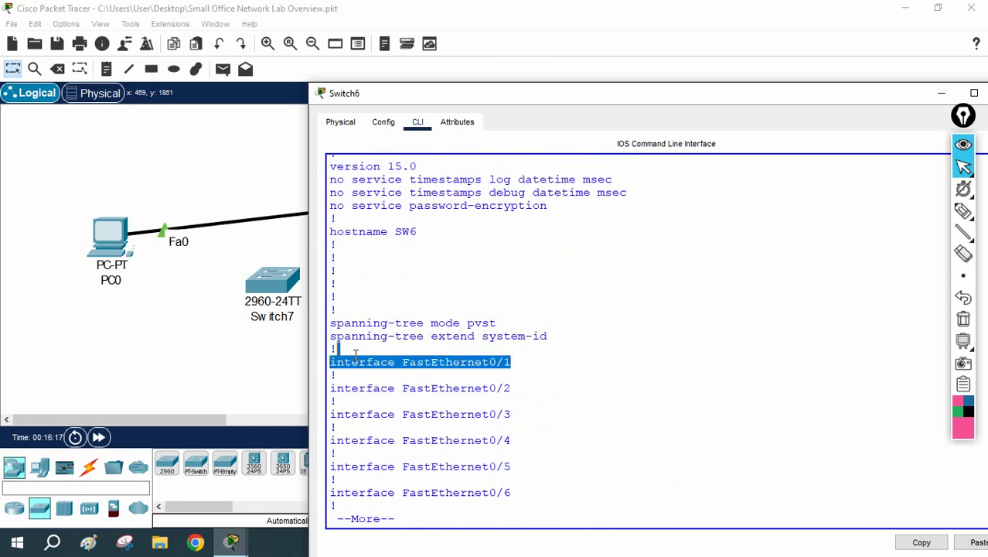
scroll(458, 336, up, 7)
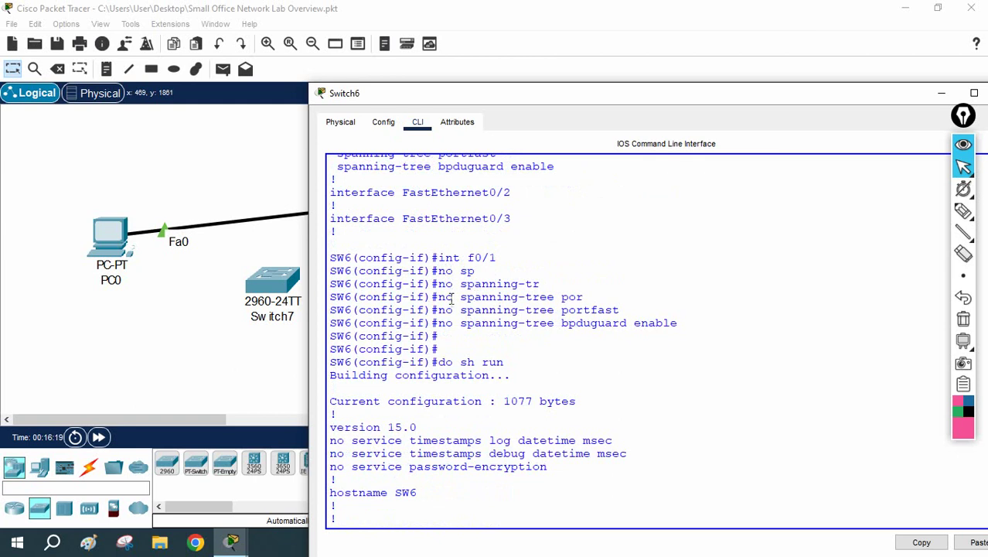
Highlight the two removal commands, page to the config's end, and exit with Ctrl+Z
drag(438, 310, 465, 300)
click(678, 324)
click(568, 382)
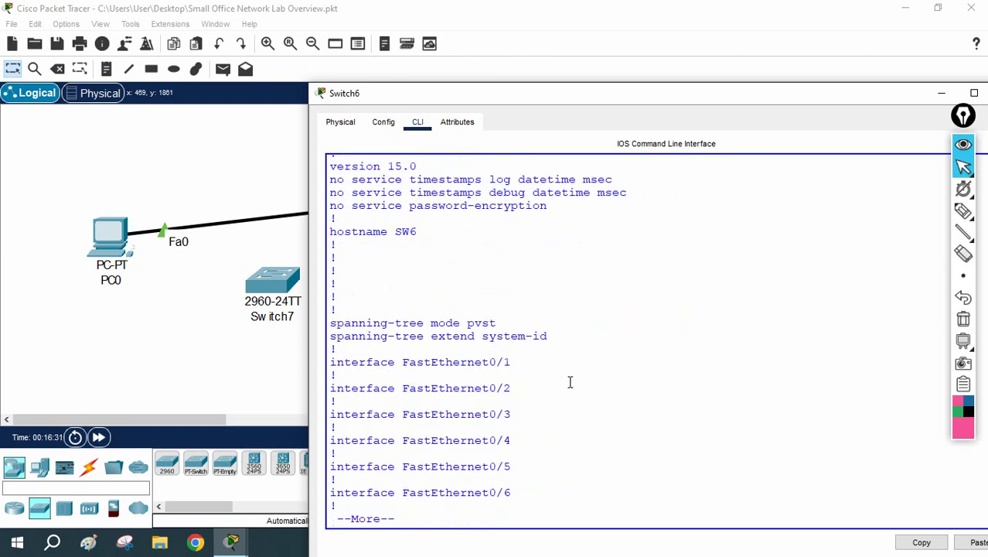
key(Return)
key(Return)
key(Return)
key(Return)
key(Return)
key(Return)
key(Return)
key(Return)
key(Return)
key(Return)
key(Return)
key(Return)
key(Return)
key(Return)
key(Return)
key(Return)
key(Return)
key(Return)
key(Return)
key(Return)
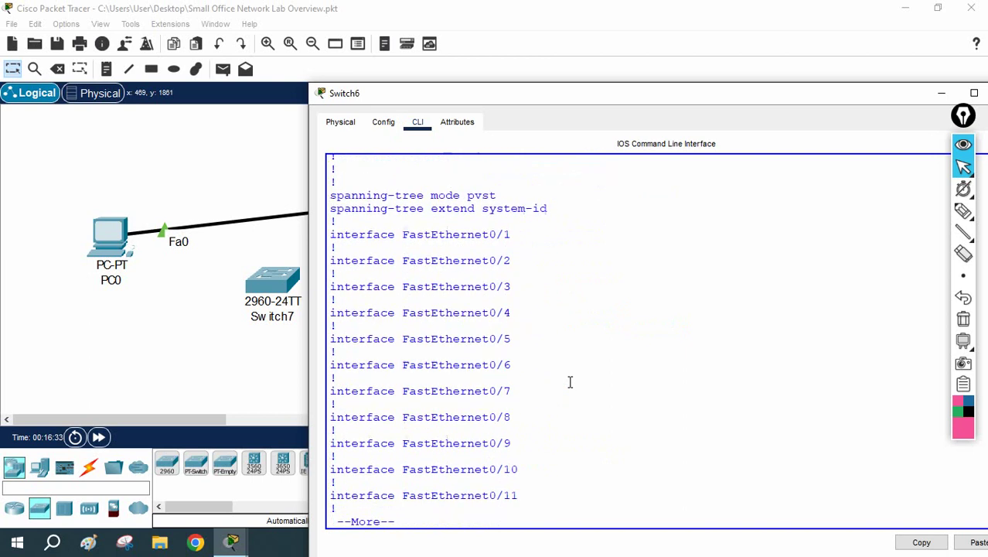
key(Return)
key(Return)
key(Return)
key(Return)
key(Return)
key(Return)
key(Return)
key(Return)
key(Return)
key(Return)
key(Return)
key(Return)
key(Return)
key(Return)
key(Return)
key(Return)
key(Return)
key(Return)
key(Return)
key(Return)
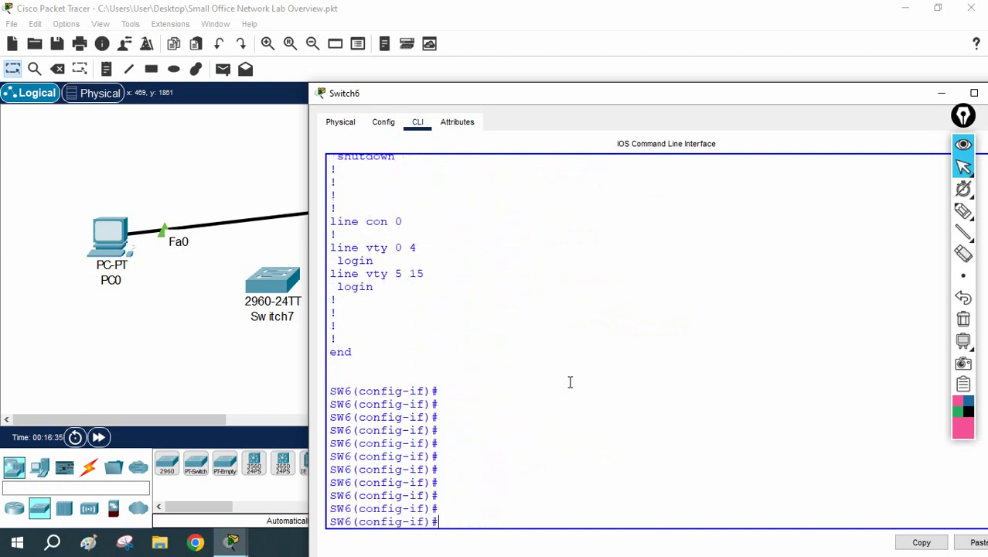
key(ctrl+z)
key(Return)
key(Return)
key(Return)
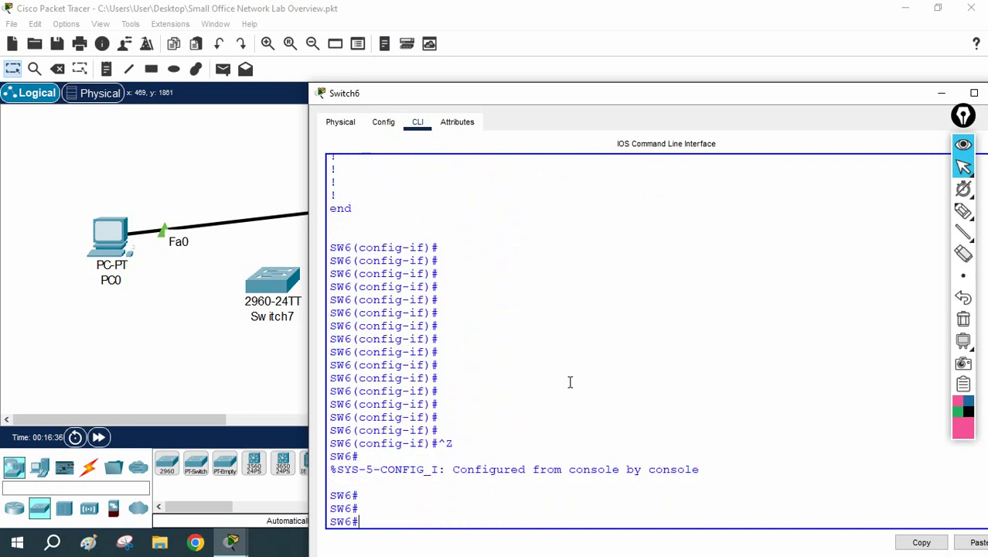
Run 'write erase' and confirm erasing Switch6's NVRAM
text(wr)
key(Tab)
text(e)
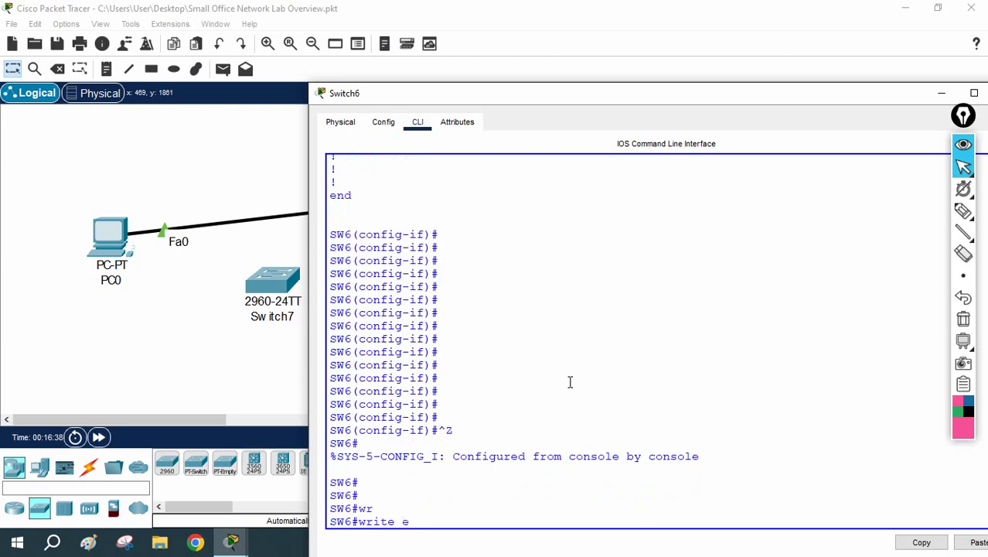
text(r)
key(Tab)
key(Return)
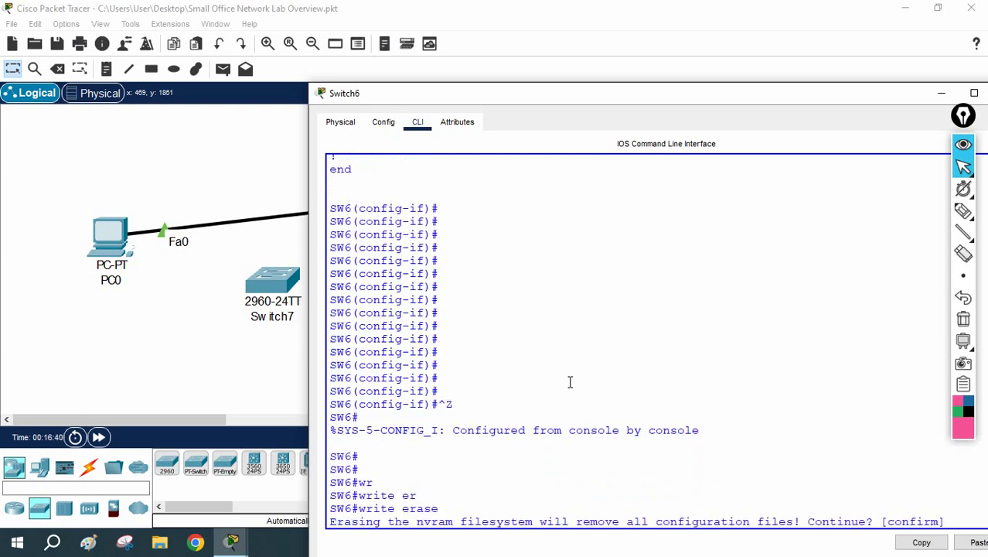
key(Return)
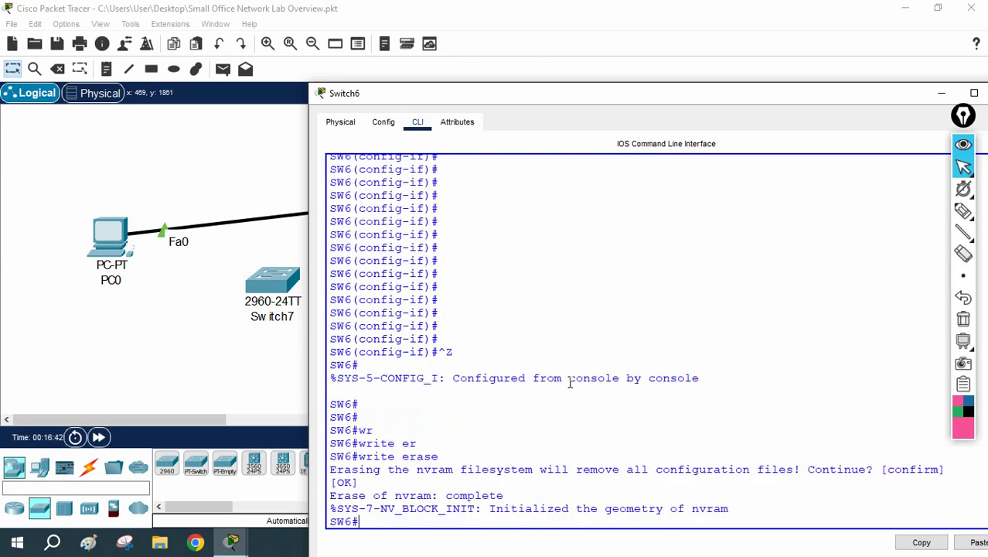
Reload Switch6, answering 'no' to saving the modified configuration, and confirm
text(relo)
key(Tab)
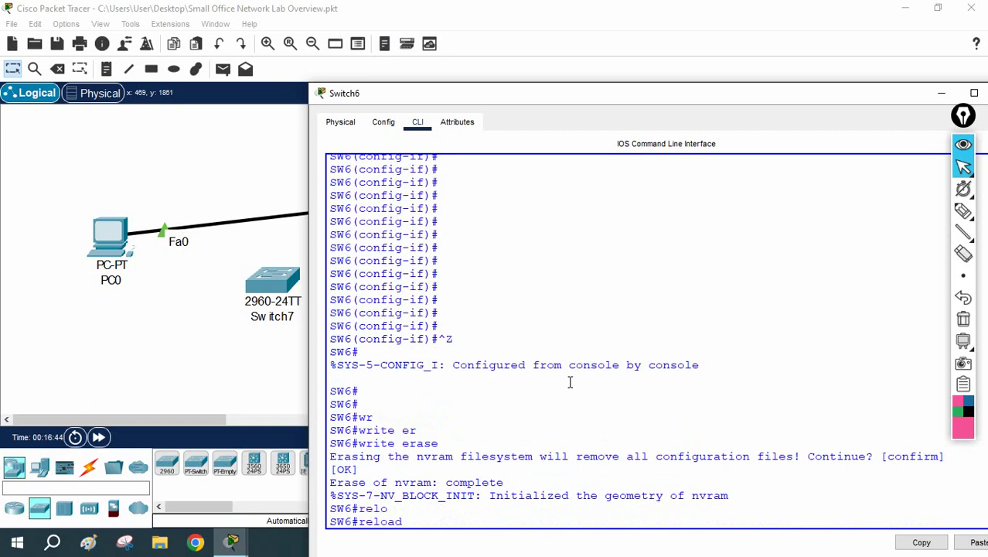
key(Return)
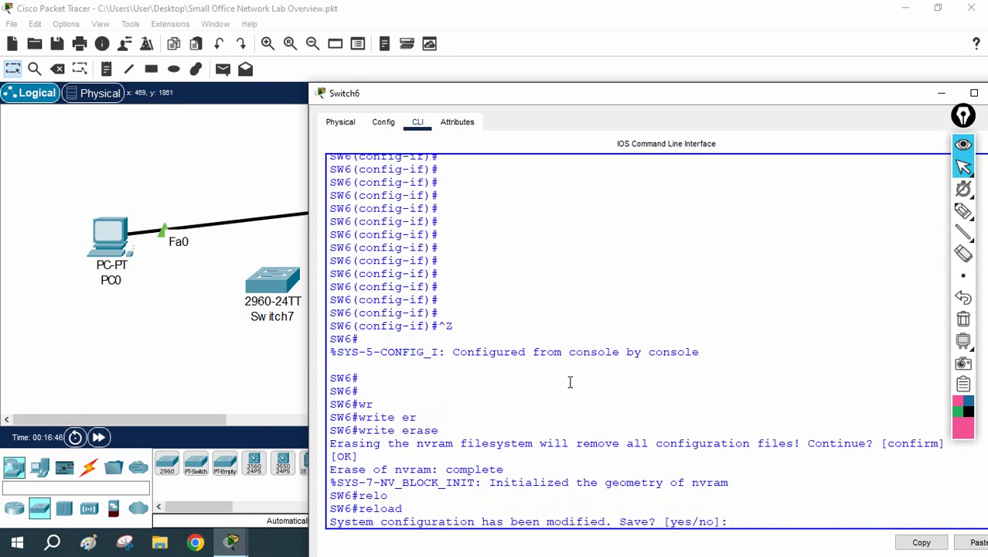
text(no)
key(Return)
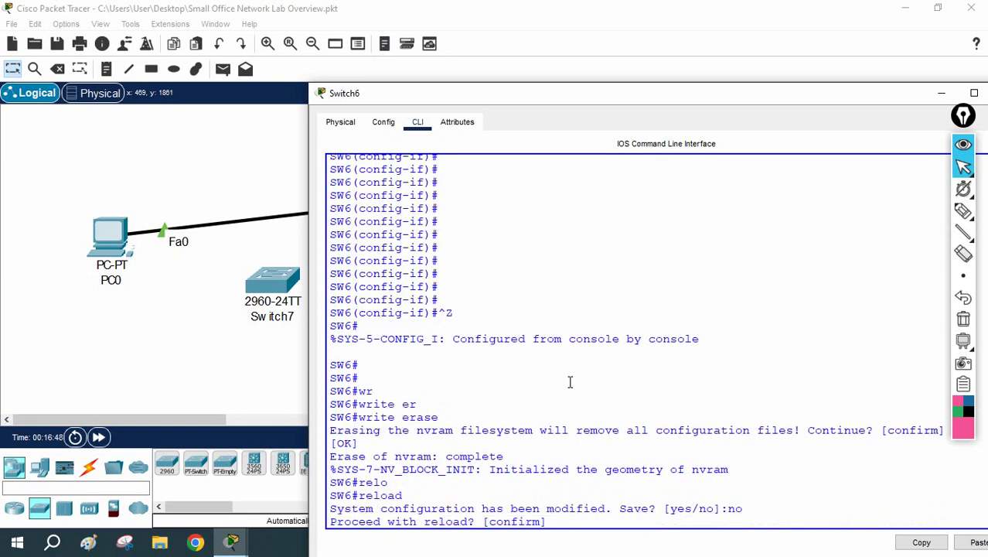
key(Return)
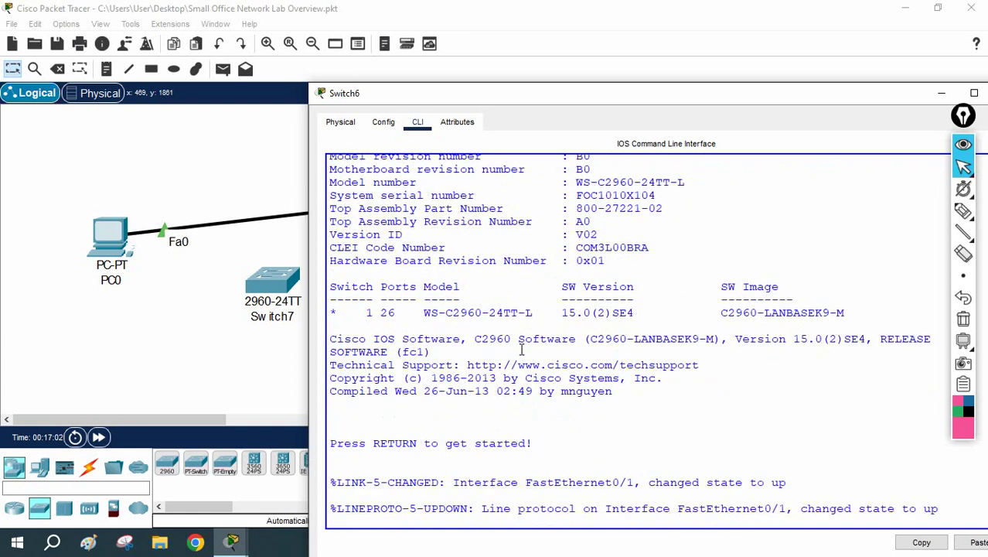
Press Return at the startup banner to reach Switch>, then review the output
key(Return)
key(Return)
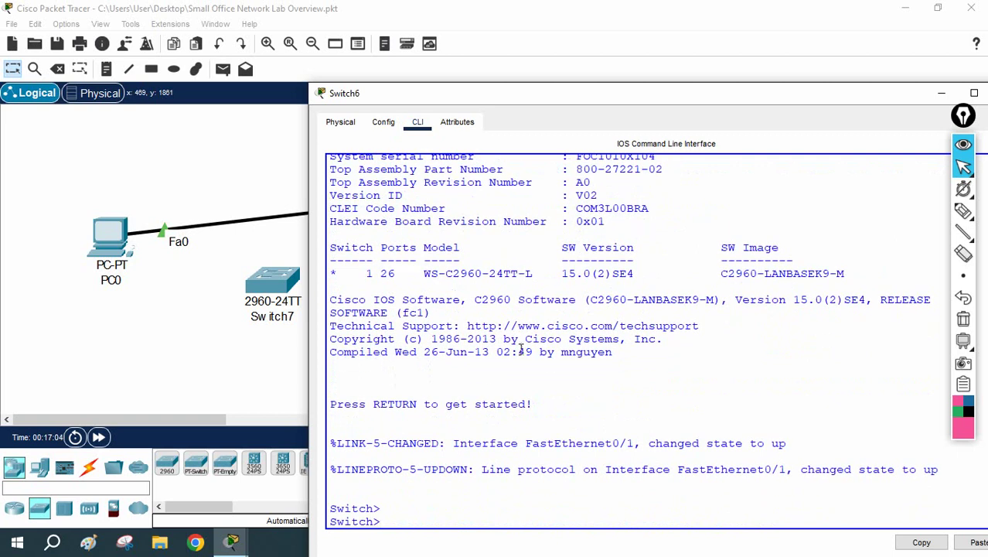
drag(382, 522, 332, 510)
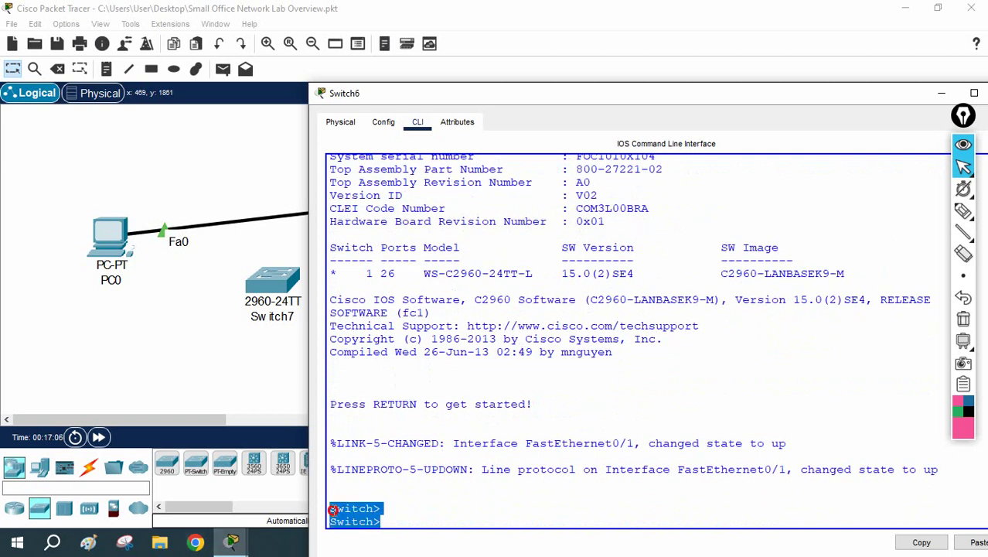
scroll(414, 417, up, 20)
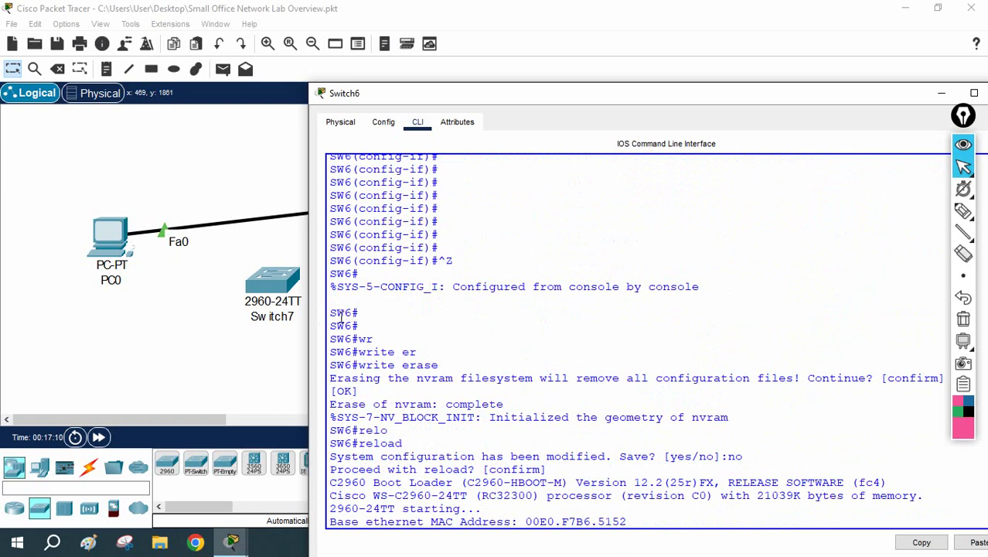
mouse_move(442, 364)
mouse_down()
mouse_move(354, 365)
mouse_move(355, 337)
mouse_move(592, 375)
mouse_move(728, 366)
mouse_up()
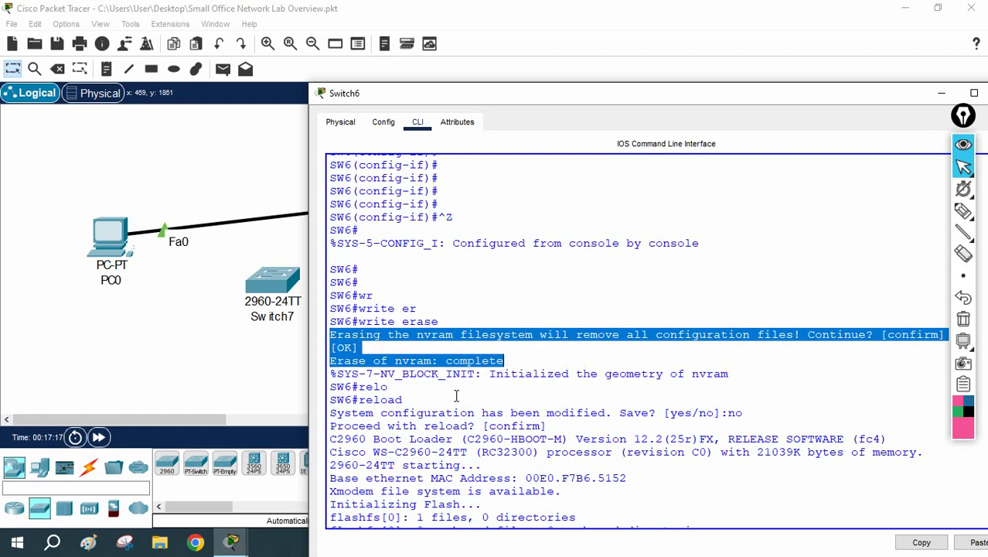
click(397, 406)
drag(408, 400, 317, 400)
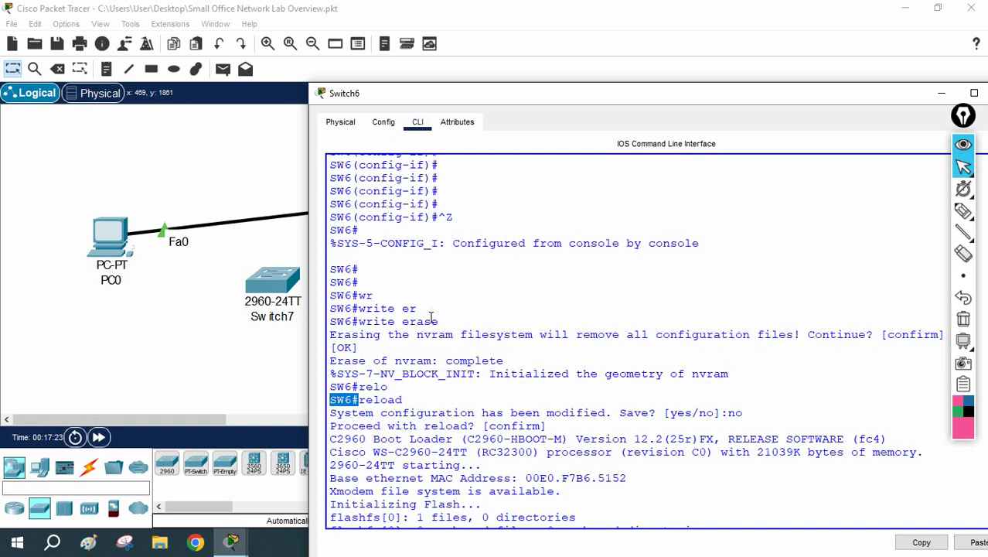
drag(442, 320, 322, 318)
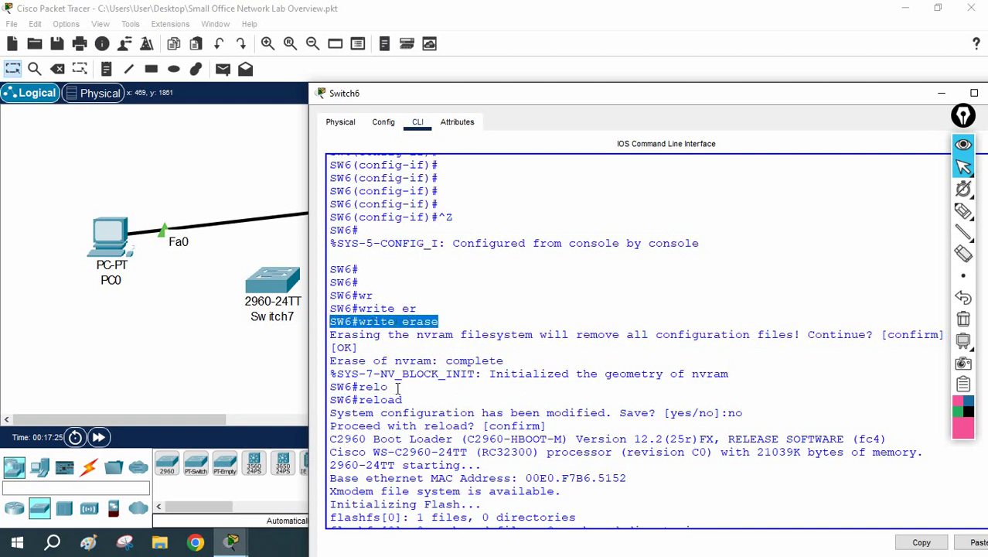
mouse_move(404, 399)
mouse_down()
mouse_move(323, 400)
mouse_move(349, 400)
mouse_up()
drag(422, 399, 377, 395)
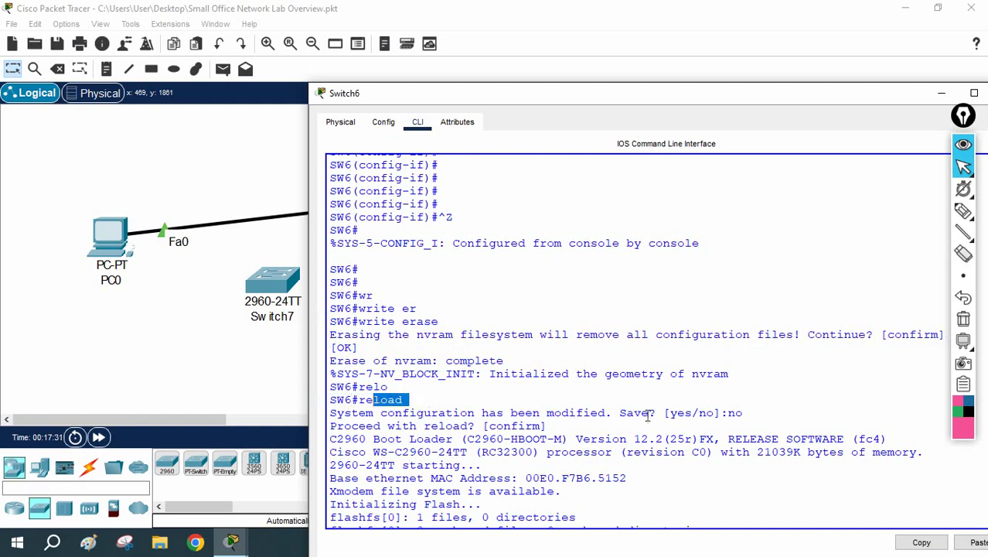
drag(744, 413, 733, 412)
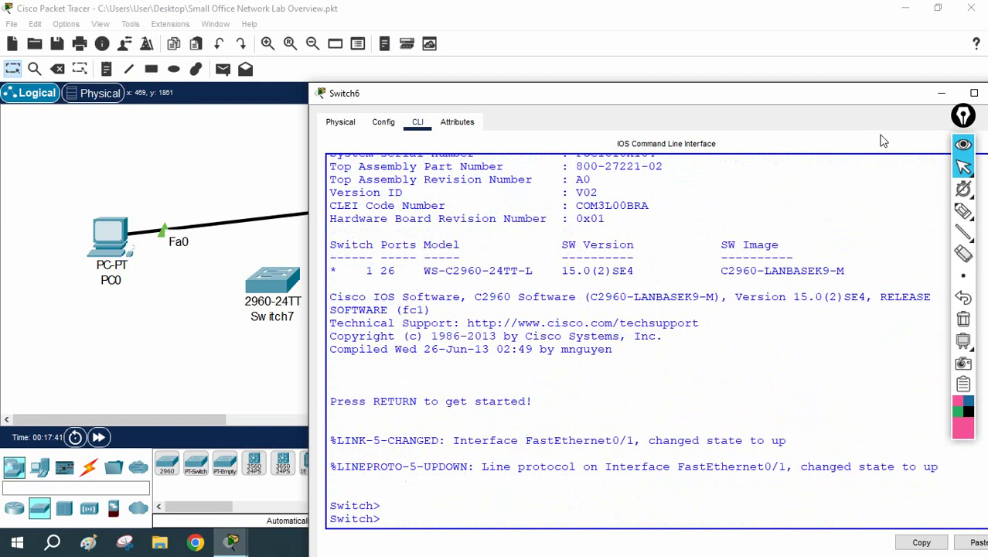
drag(926, 94, 766, 92)
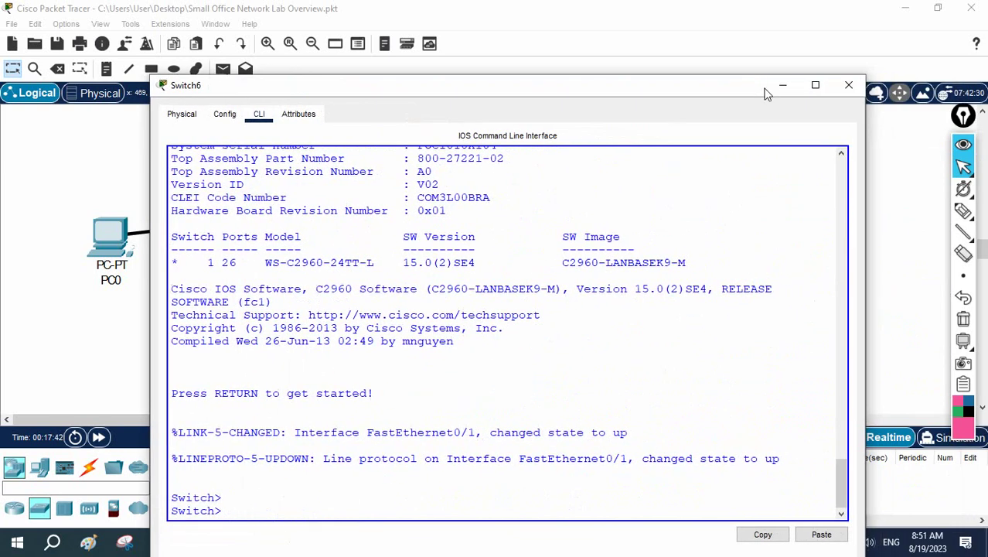
Close Switch6's console, reopen it to scroll the CLI output, then close it again
click(848, 85)
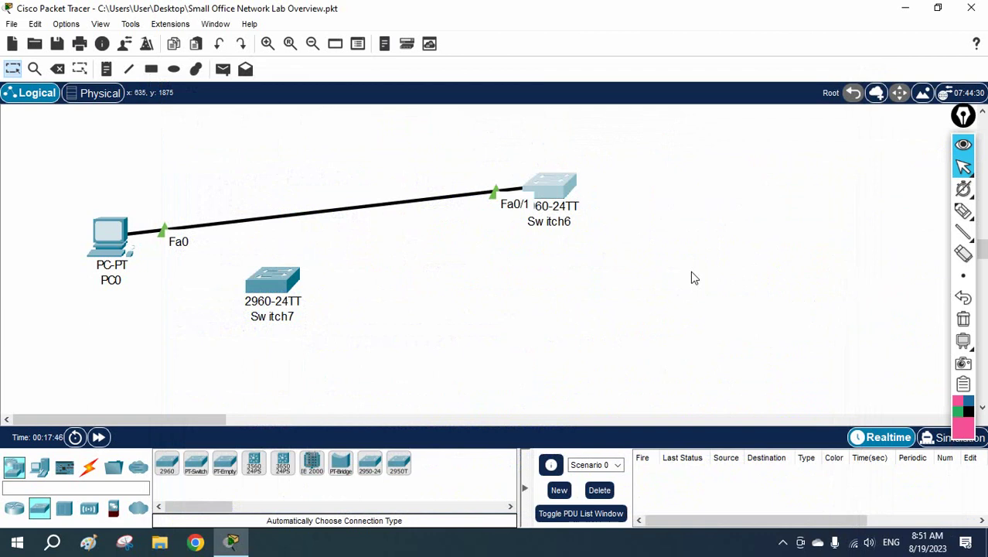
click(561, 189)
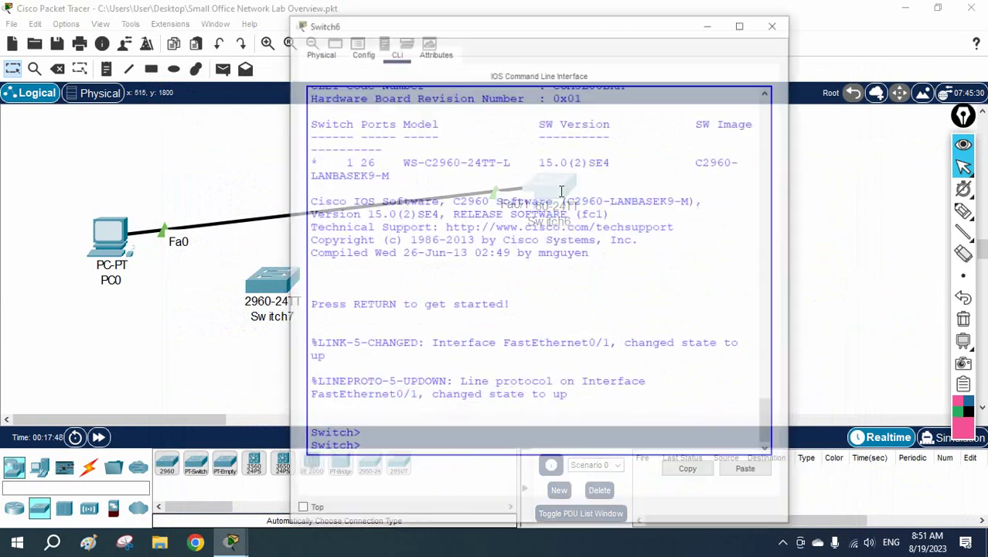
scroll(510, 331, up, 7)
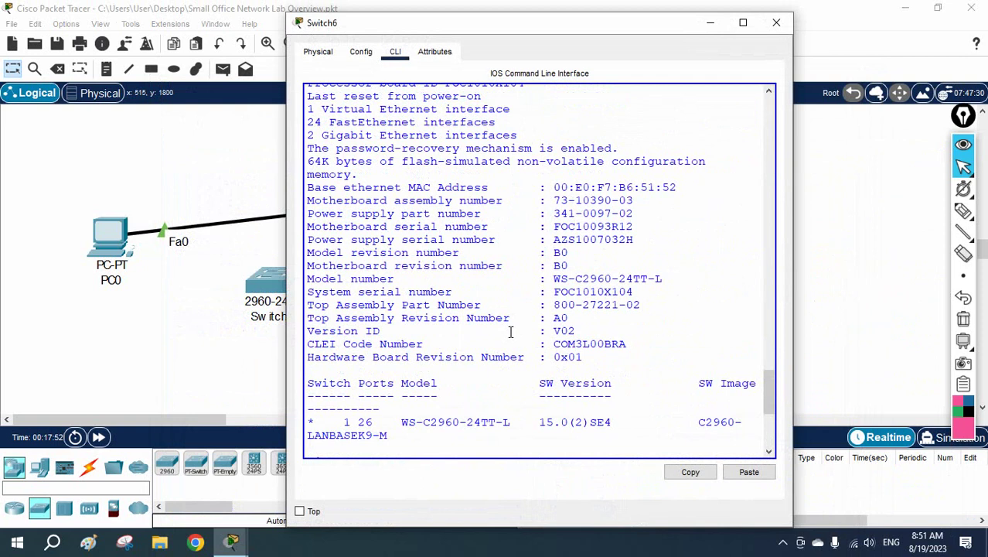
scroll(510, 330, down, 3)
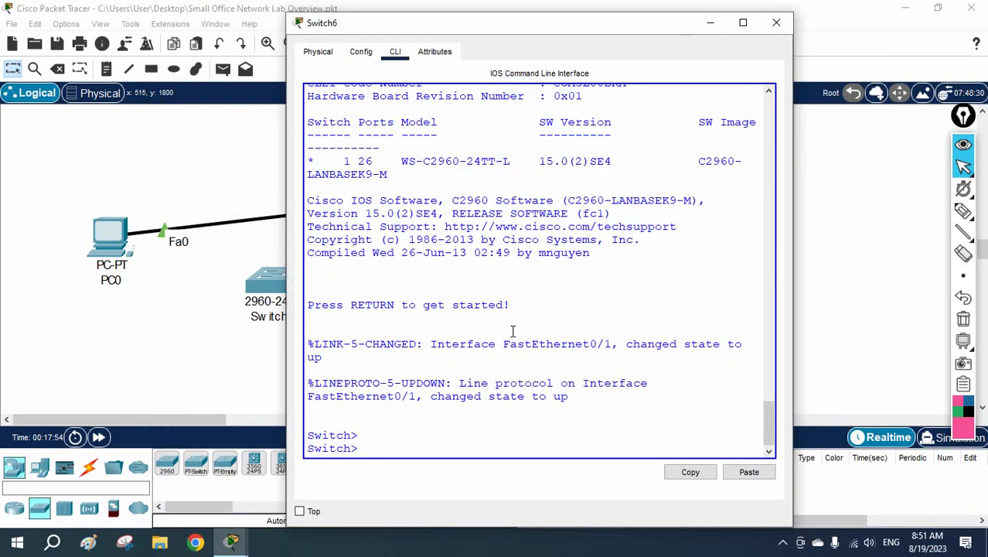
scroll(522, 298, up, 10)
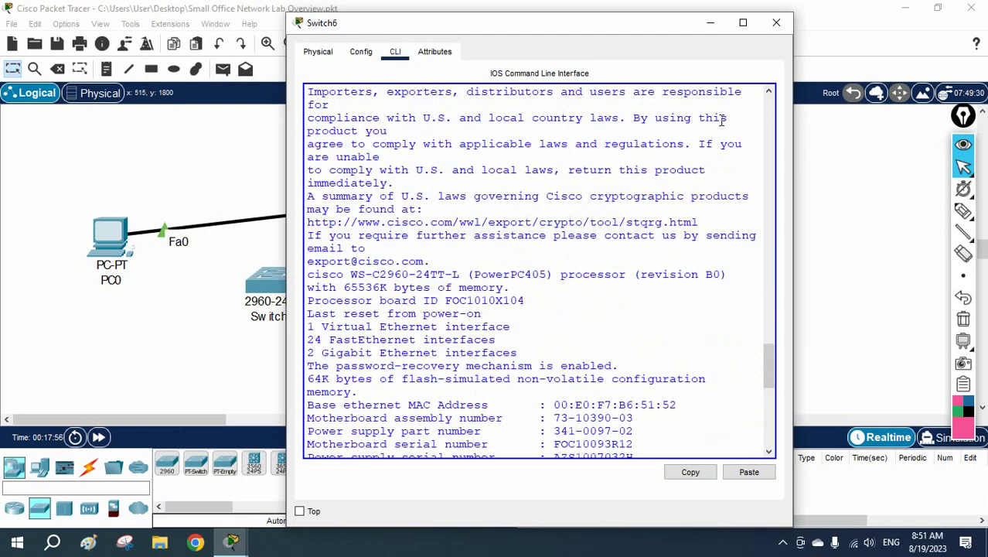
click(768, 32)
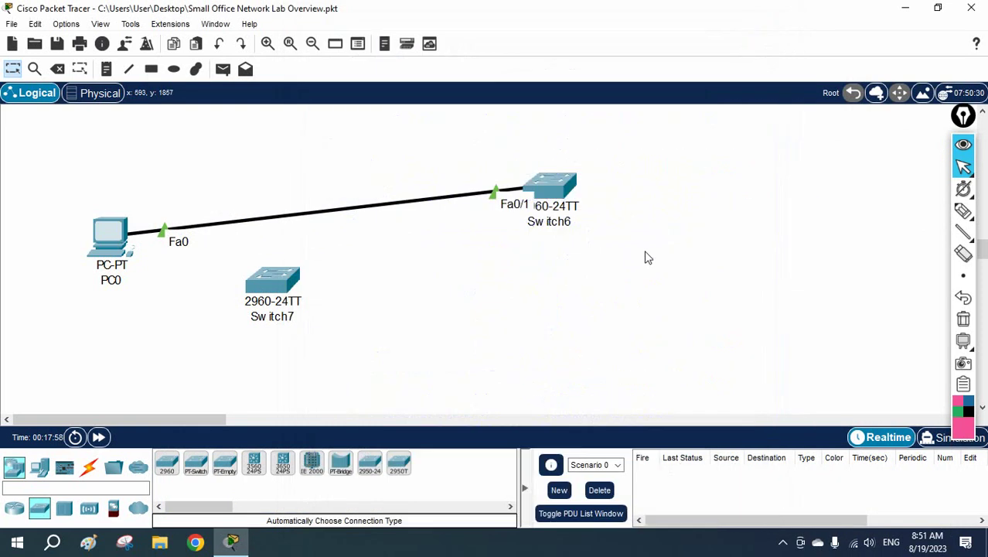